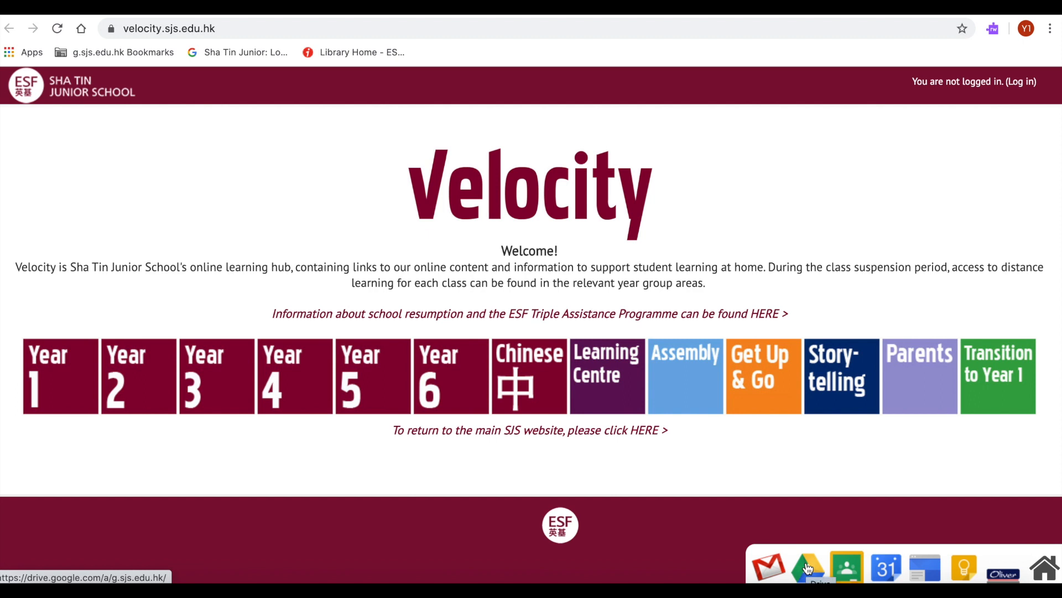
Go to Google Drive and open the drawing in My Drive that shows the figure with a red body and coloured arms
left_click(808, 569)
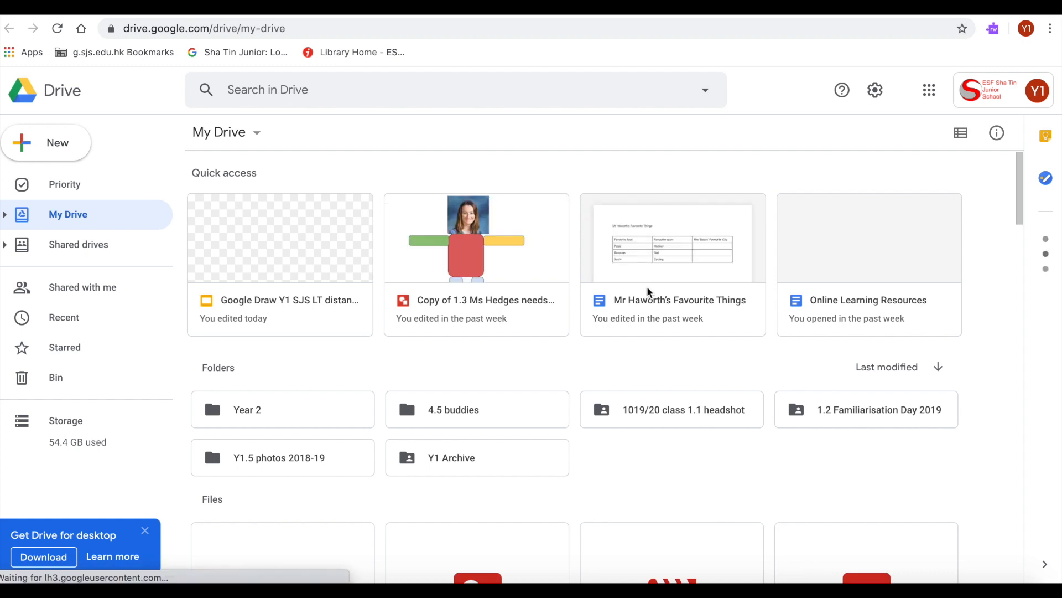
scroll(433, 361, "down", 1)
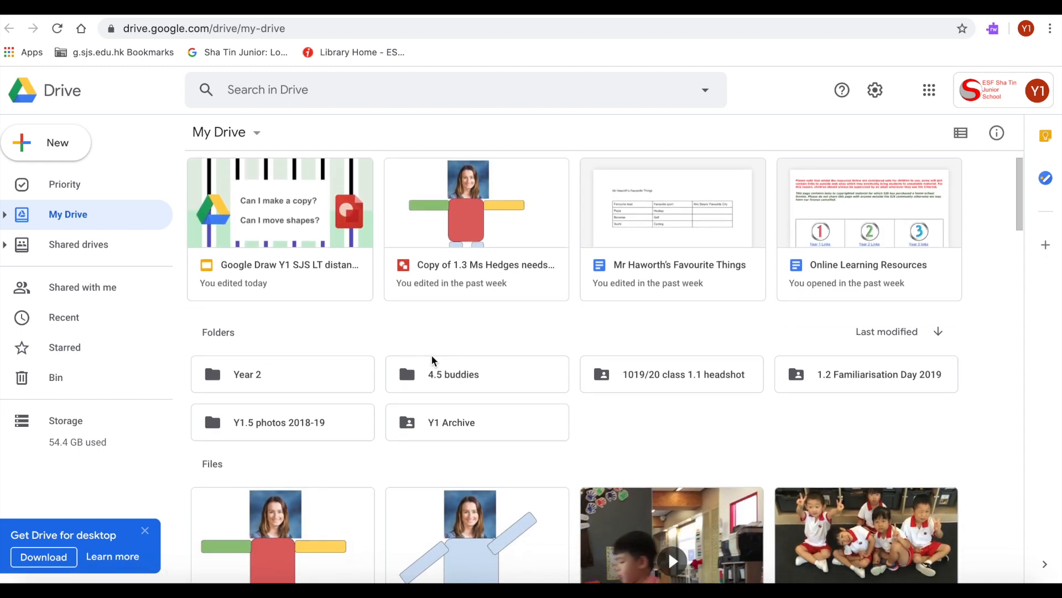
scroll(433, 360, "down", 3)
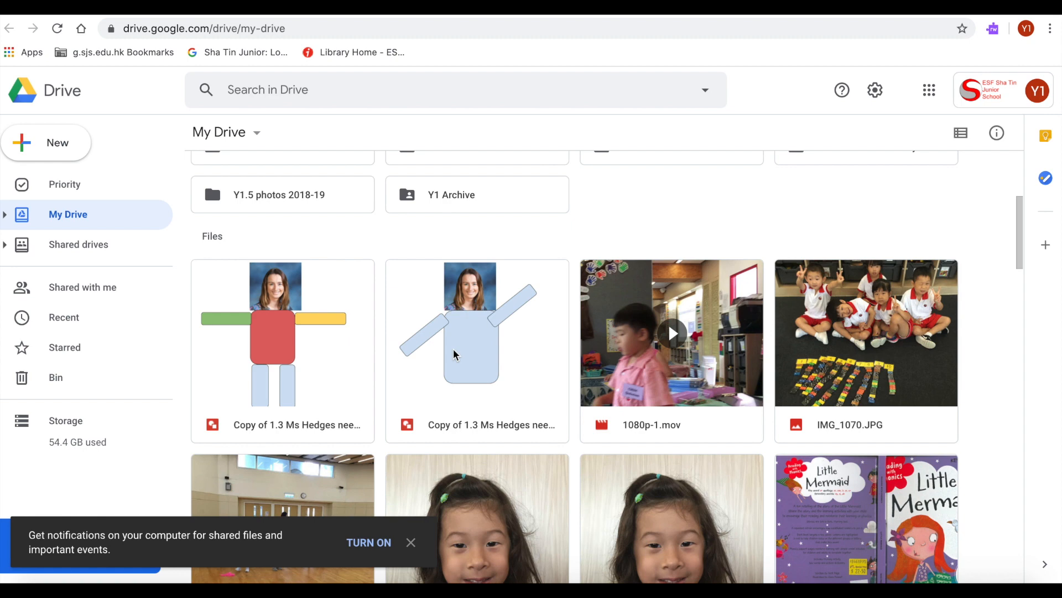
left_click(290, 334)
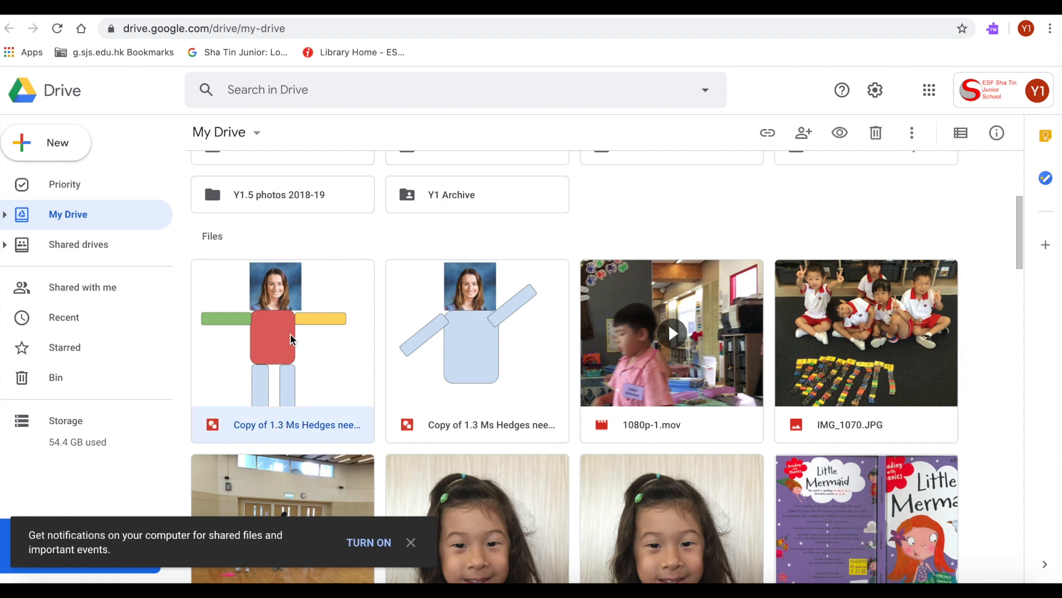
double_click(290, 333)
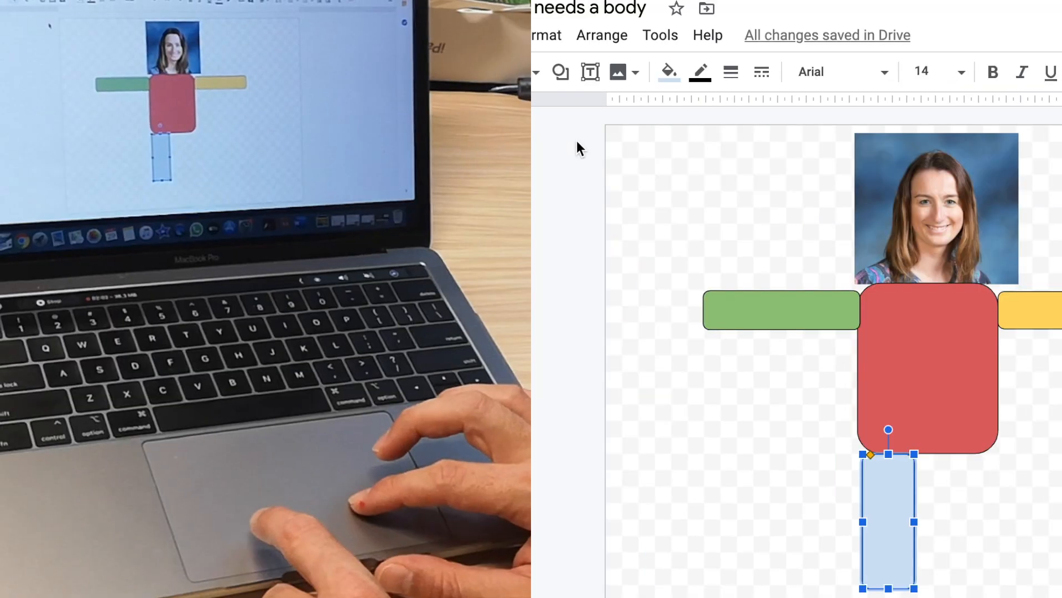
Draw a narrow rounded rectangle under the red body's lower right side as the figure's second leg
left_click(560, 74)
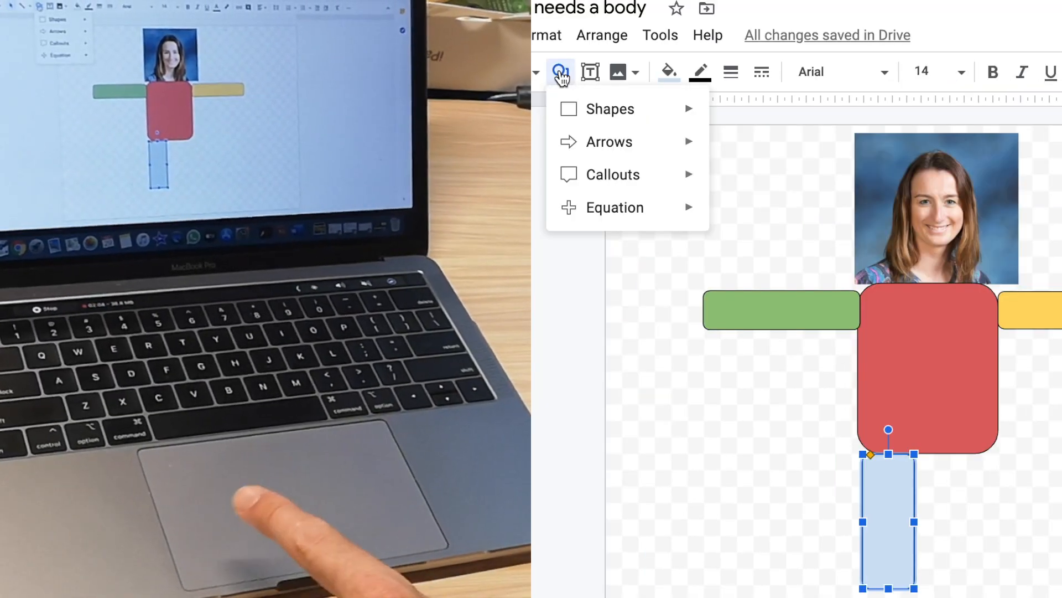
mouse_move(592, 111)
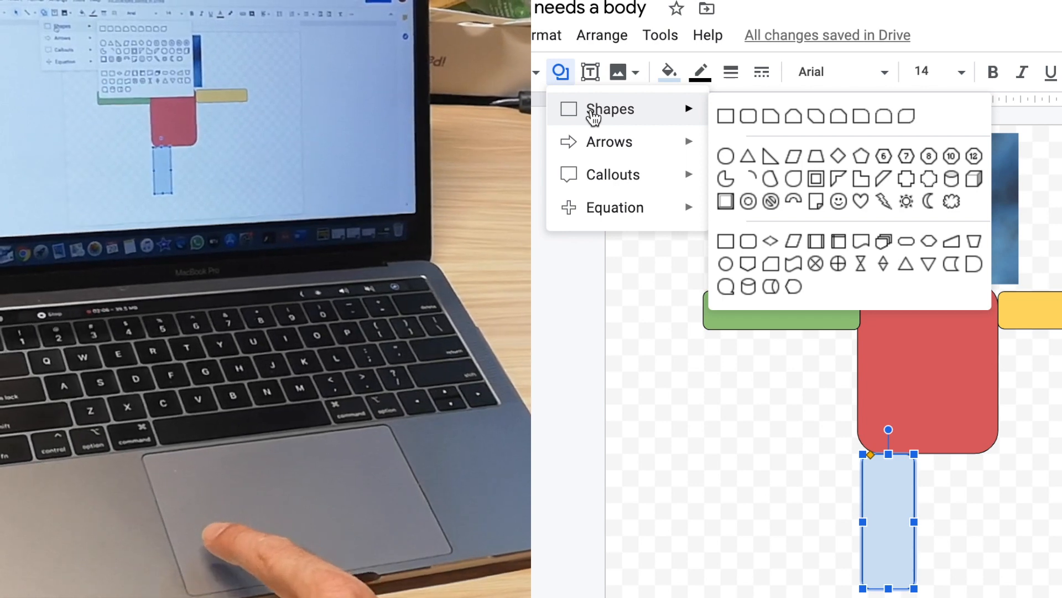
left_click(744, 117)
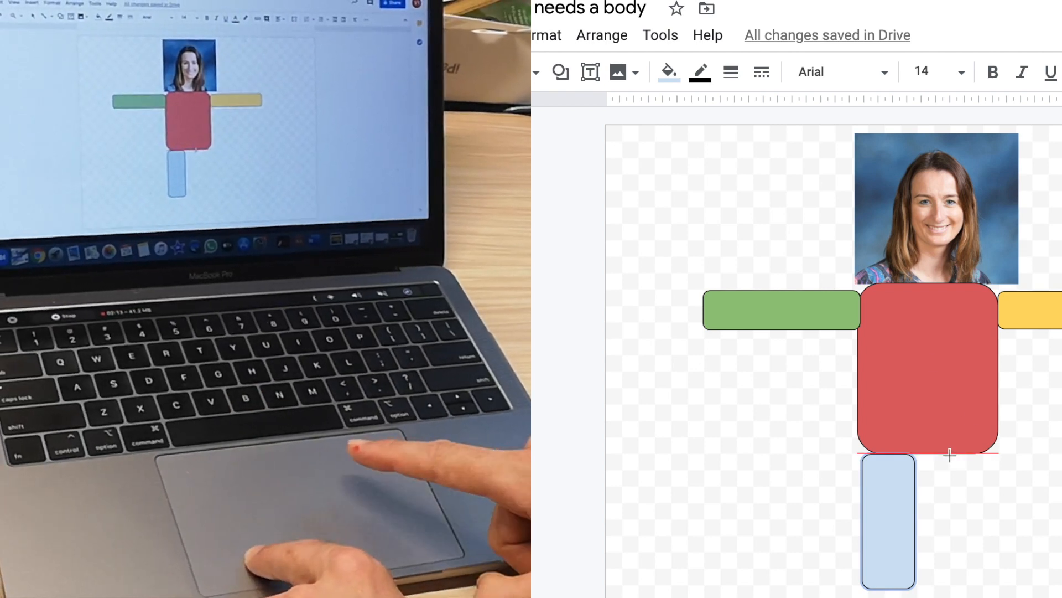
left_click_drag(953, 458, 993, 593)
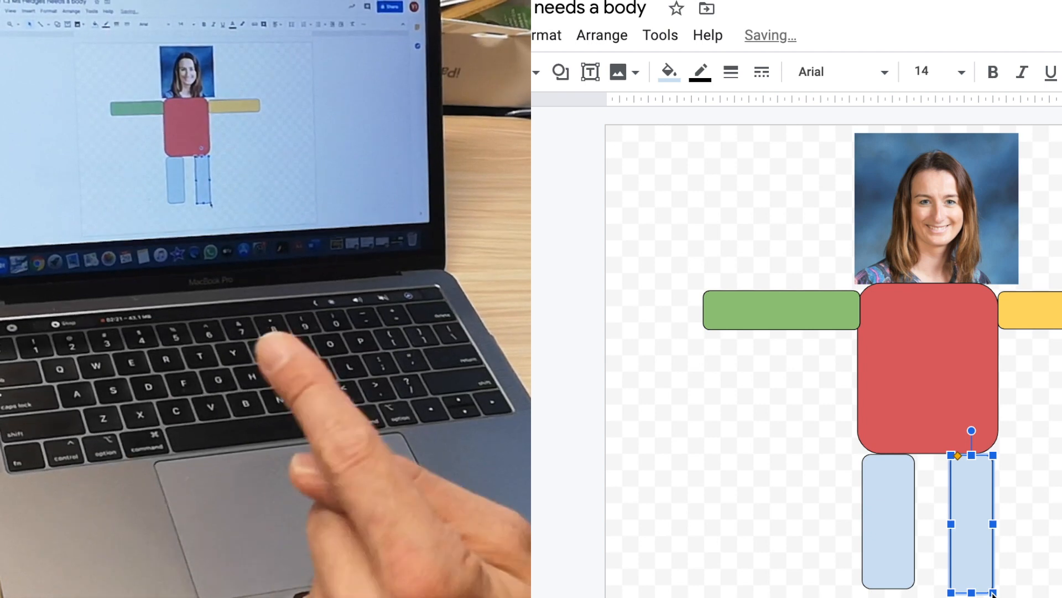
left_click(290, 197)
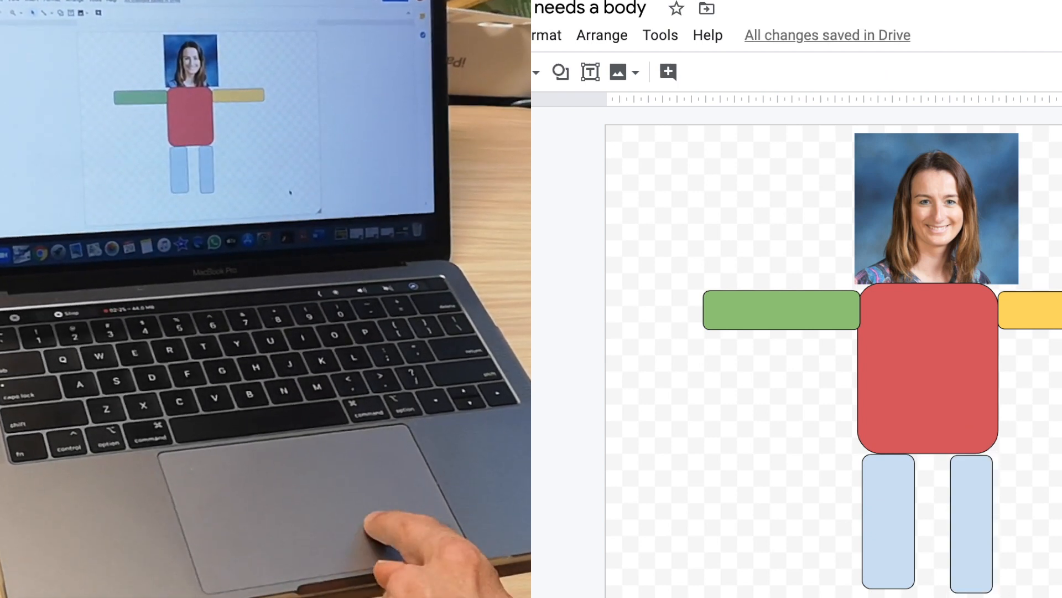
left_click(963, 555)
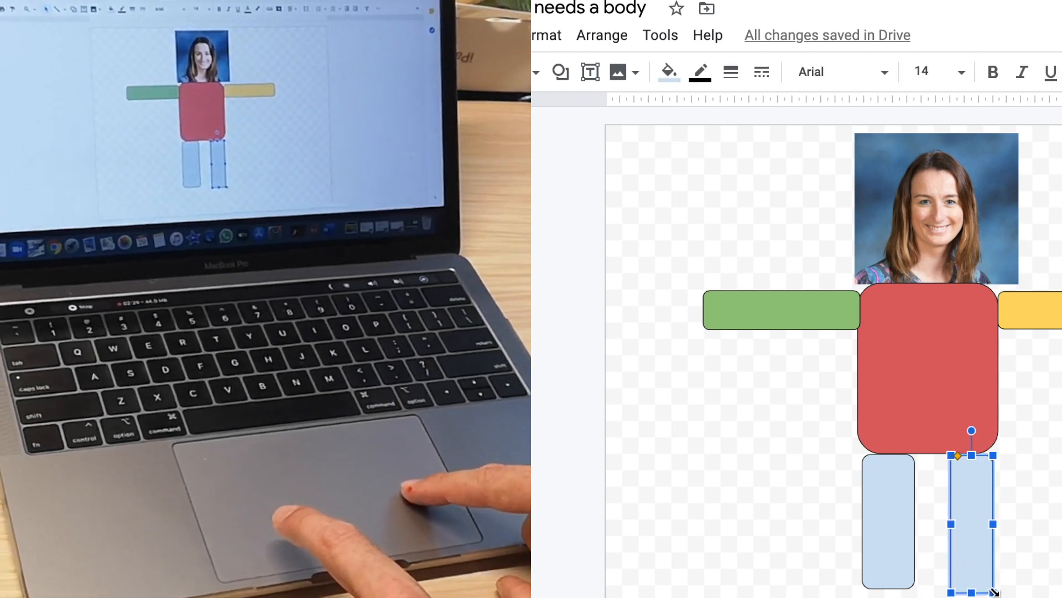
left_click_drag(994, 591, 1061, 597)
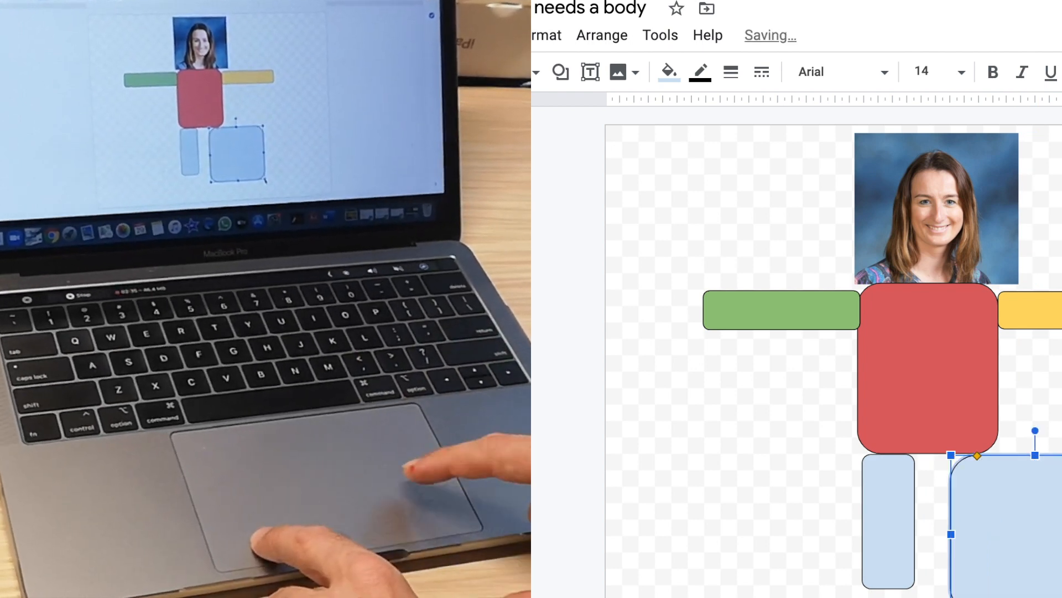
left_click_drag(1061, 597, 999, 591)
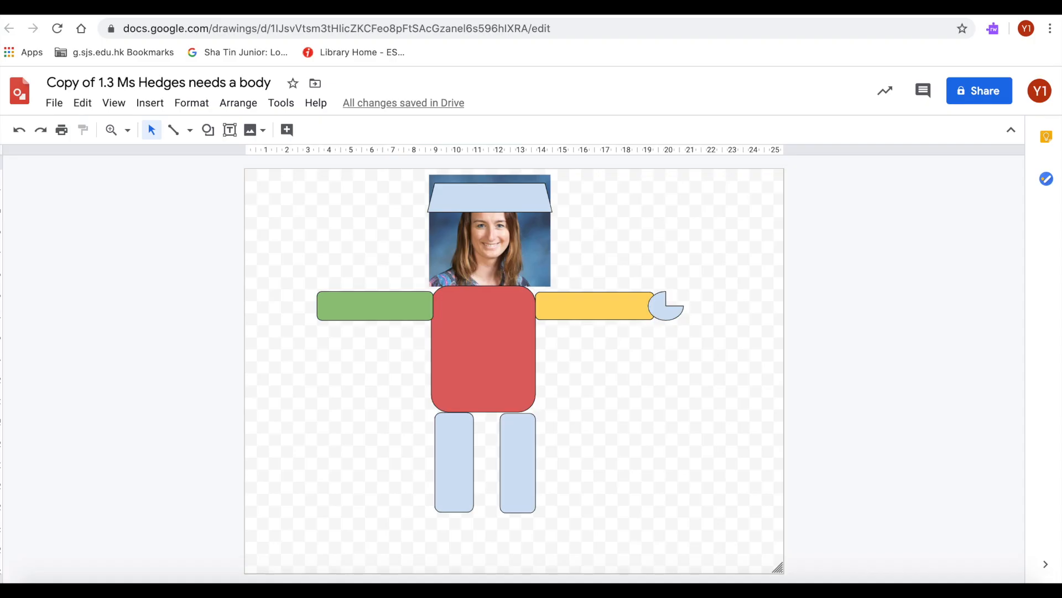
Narrow the trapezoid hat and centre it over the head in the photo
left_click(536, 206)
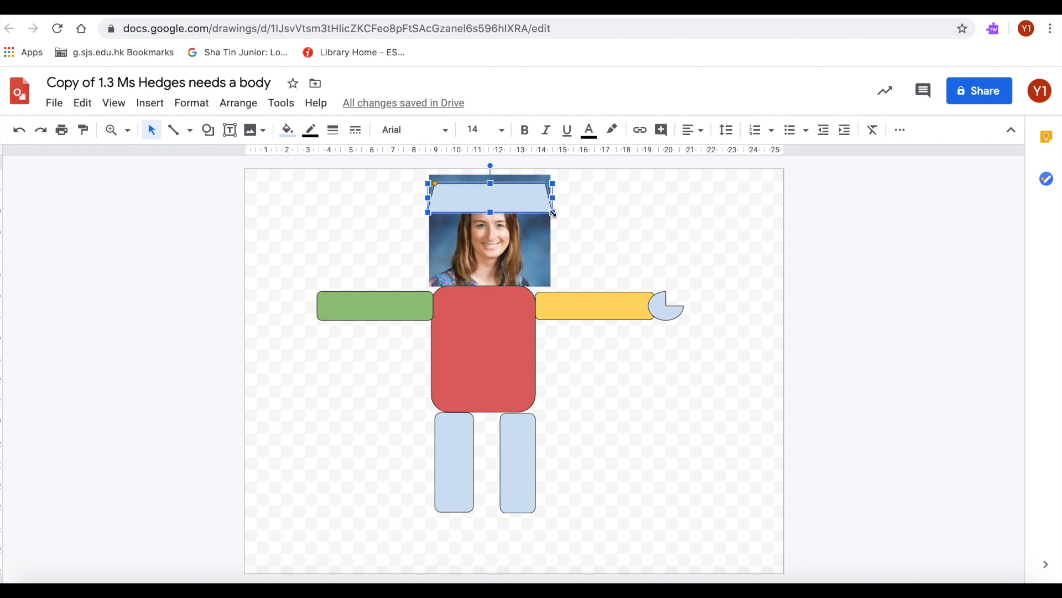
left_click_drag(553, 213, 508, 215)
left_click_drag(508, 215, 476, 200)
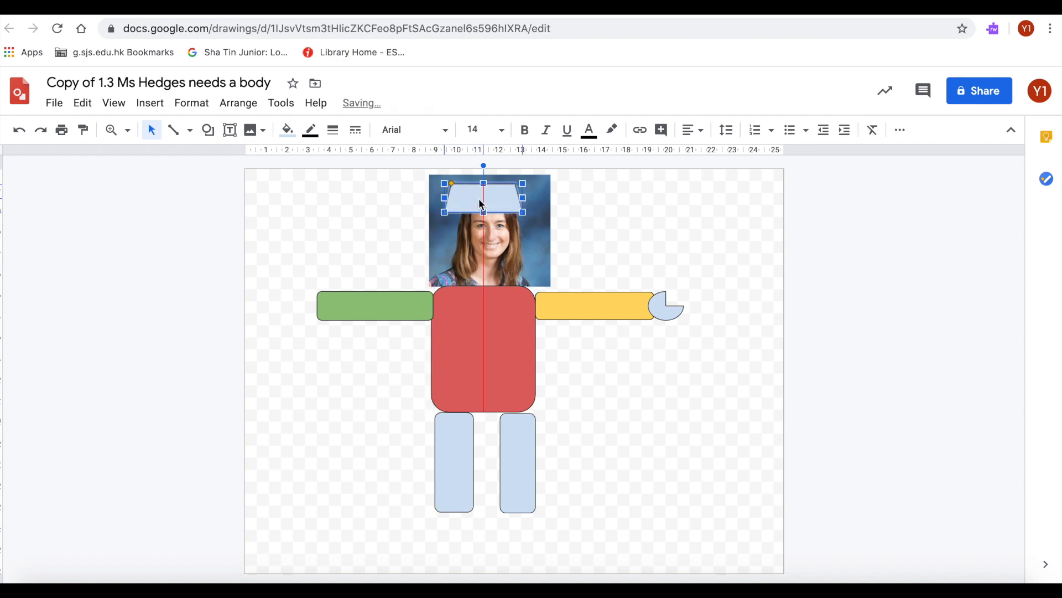
left_click(595, 235)
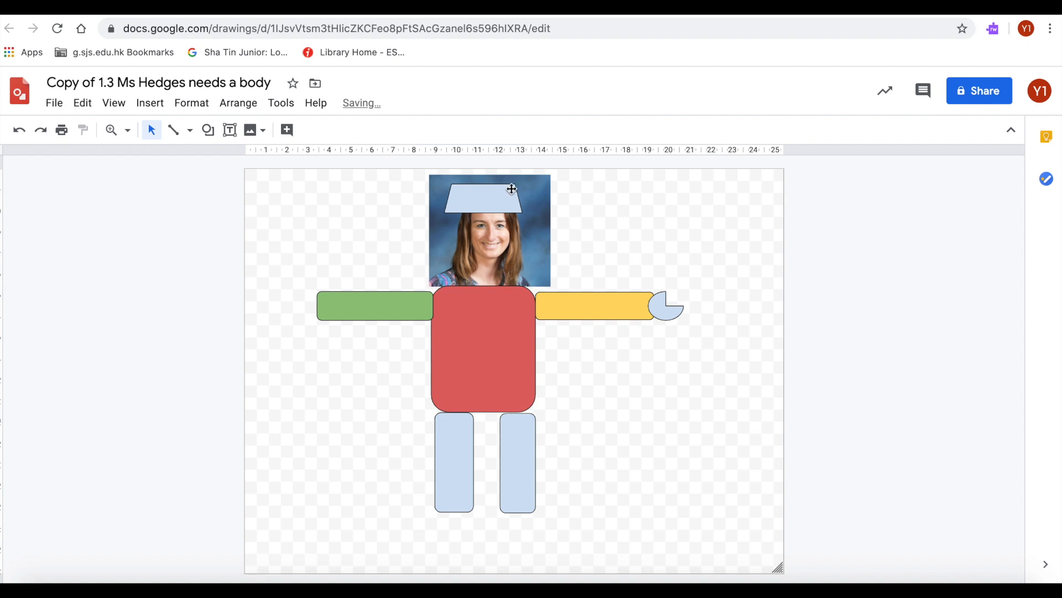
Lengthen the figure's right-hand leg downwards and shorten the left-hand leg slightly
left_click(514, 449)
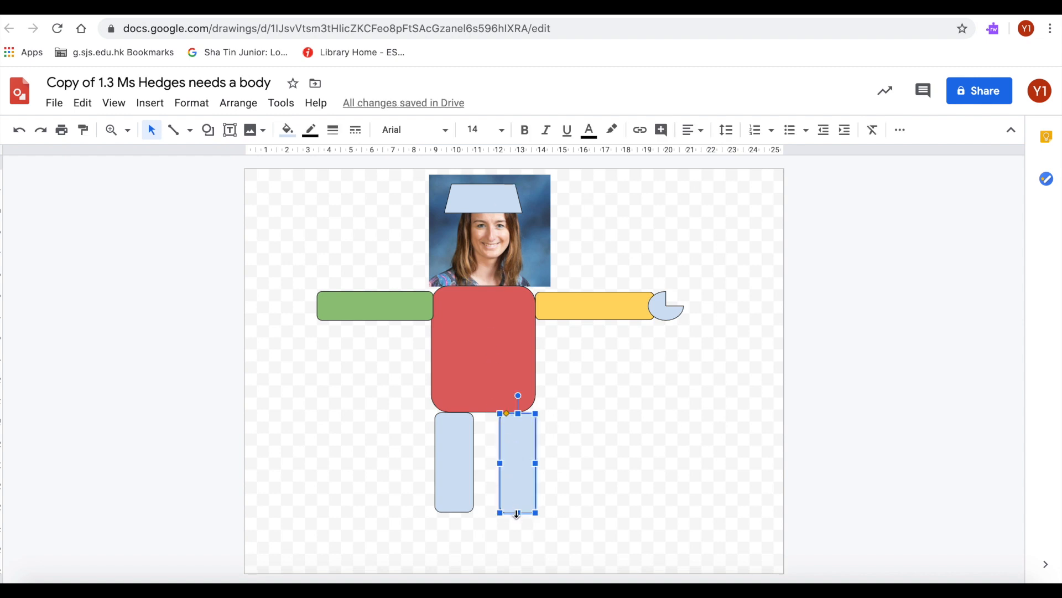
left_click_drag(518, 513, 520, 548)
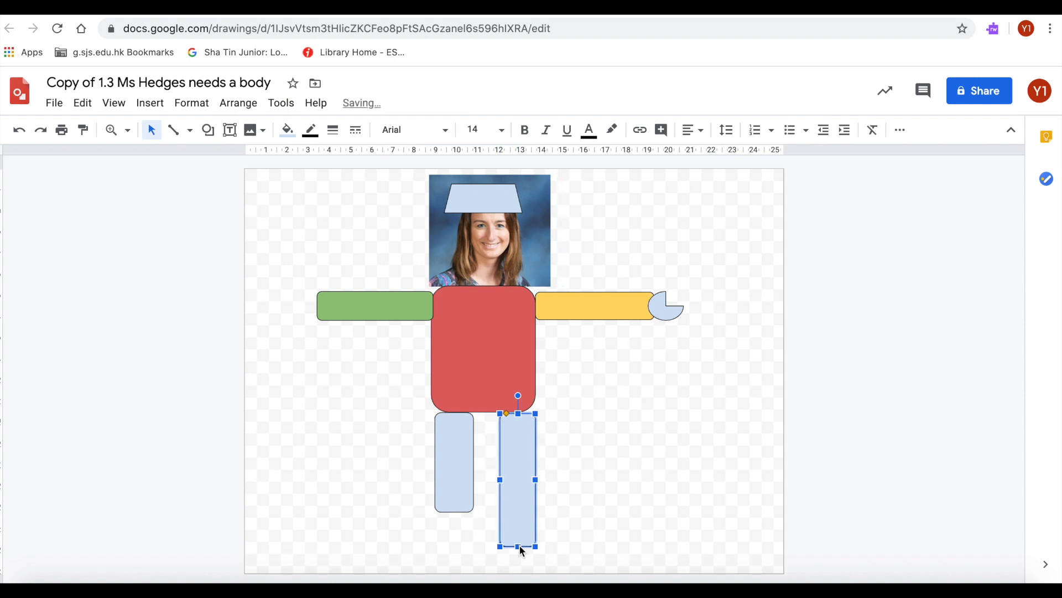
left_click(465, 505)
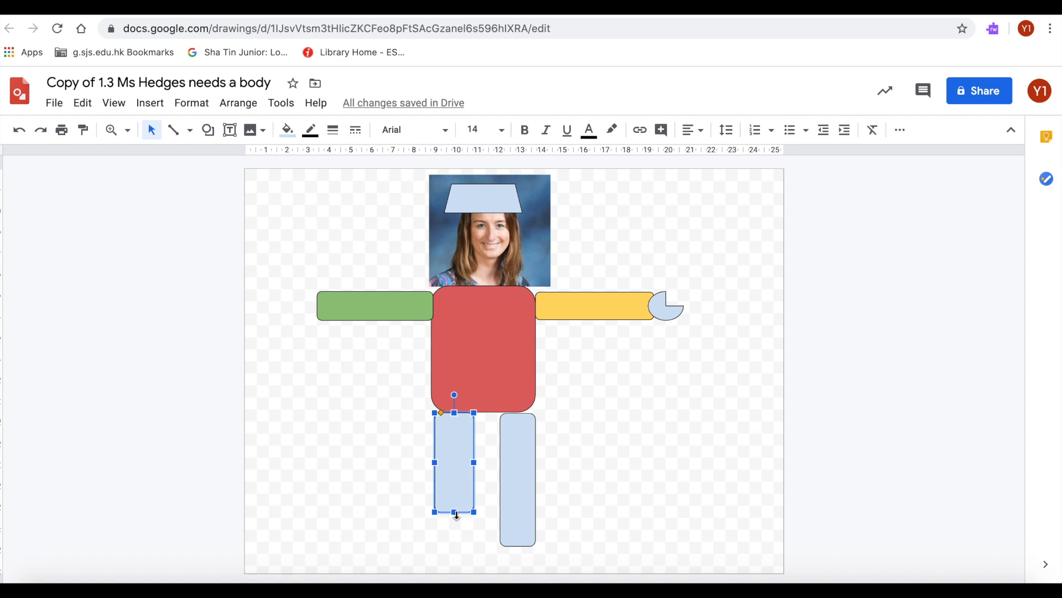
left_click_drag(454, 512, 456, 497)
left_click(561, 463)
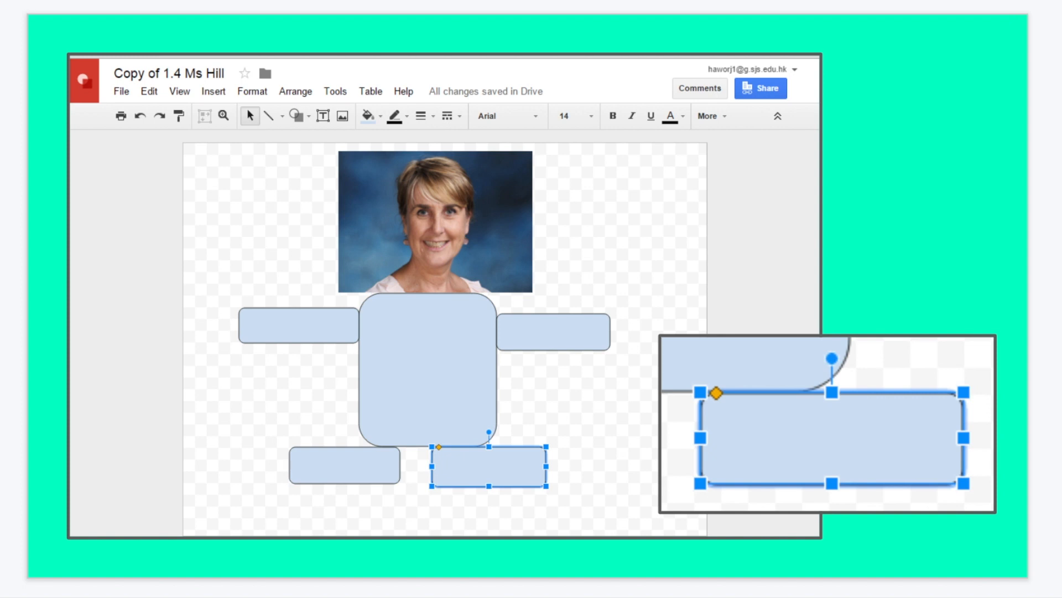
key("Down")
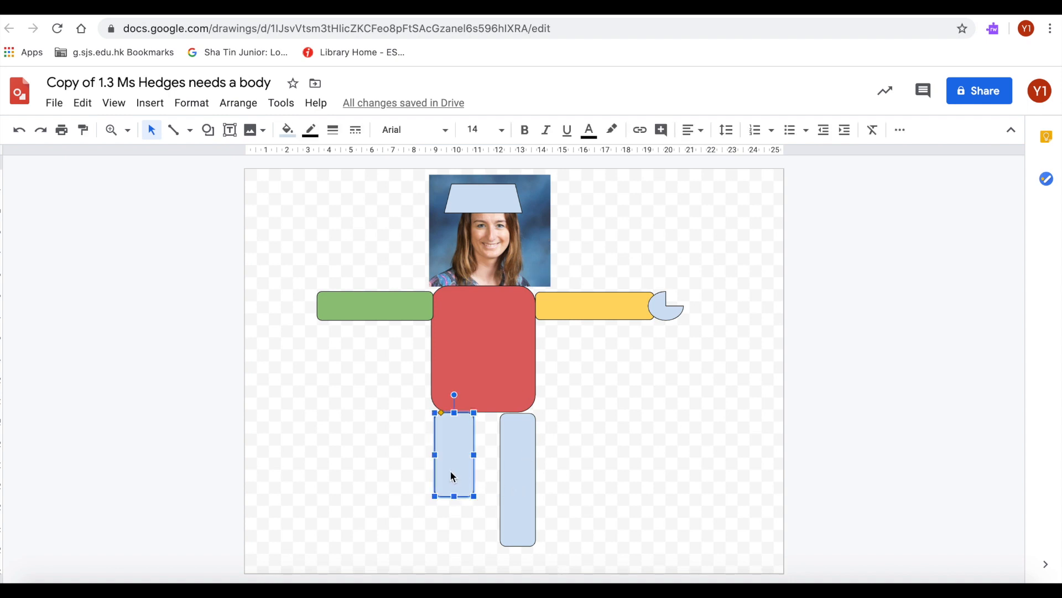
Rotate the shorter left-hand leg clockwise so it kicks outwards, and rotate the green arm clockwise into a raised diagonal
left_click_drag(454, 395, 485, 407)
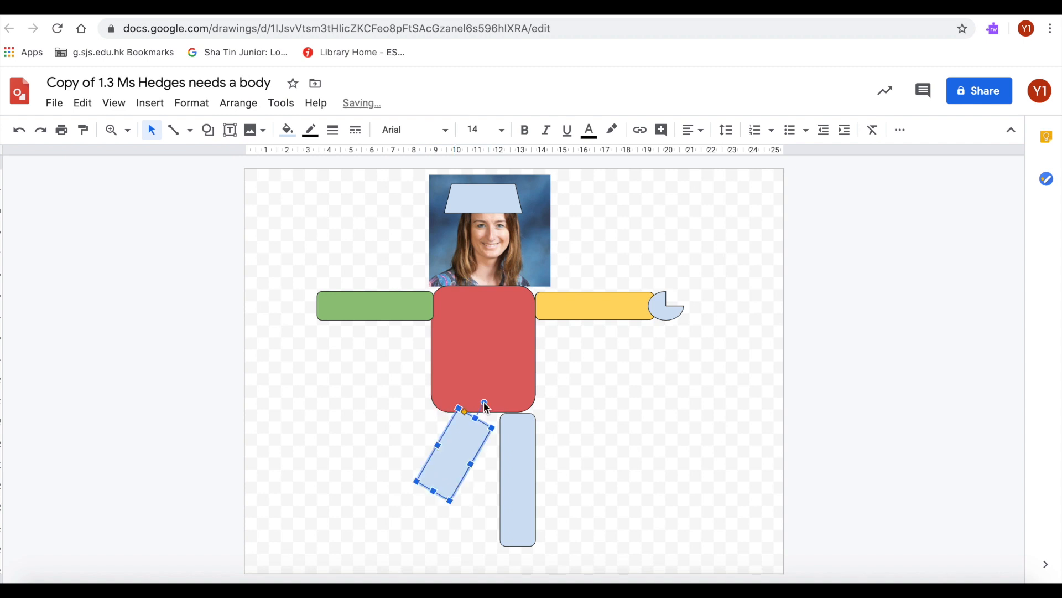
left_click(376, 299)
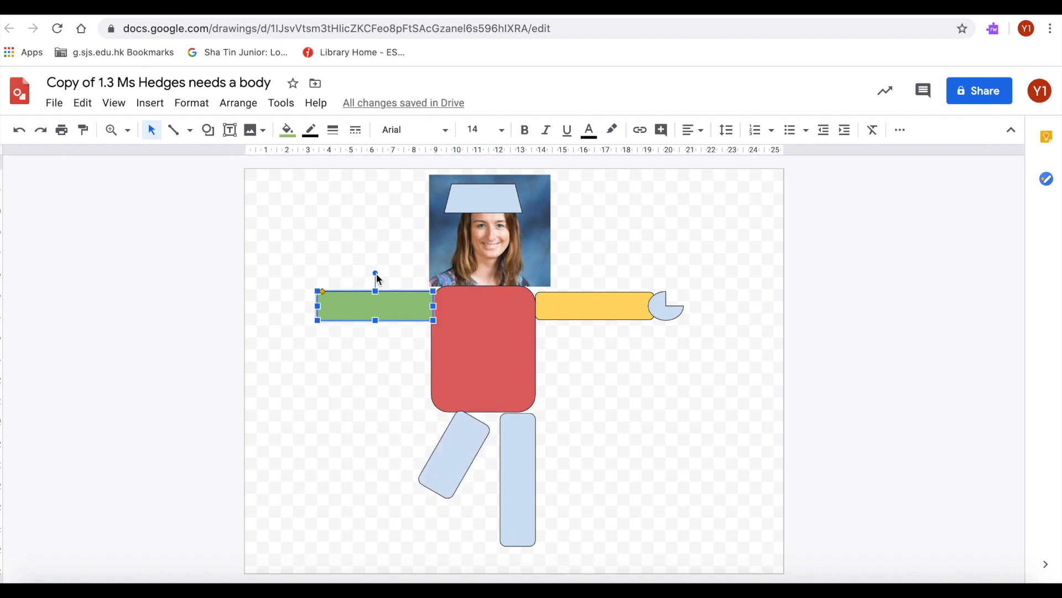
left_click_drag(375, 275, 403, 280)
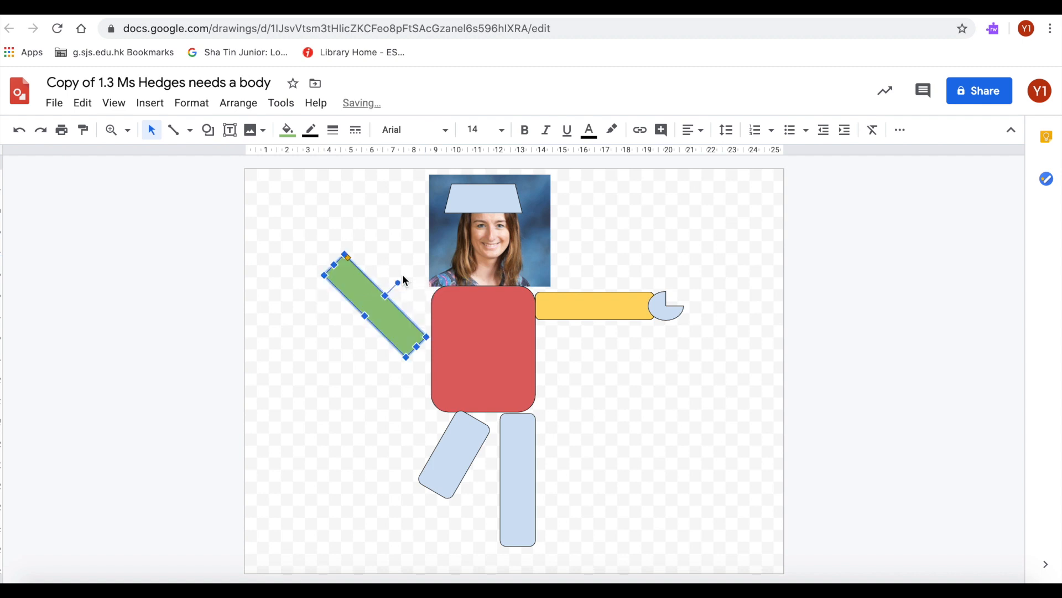
Nudge the raised green arm right and up until its lower end meets the red body's shoulder
key("Right")
key("Right")
key("Right")
key("Right")
key("Up")
key("Up")
key("Up")
key("Up")
key("Up")
key("Up")
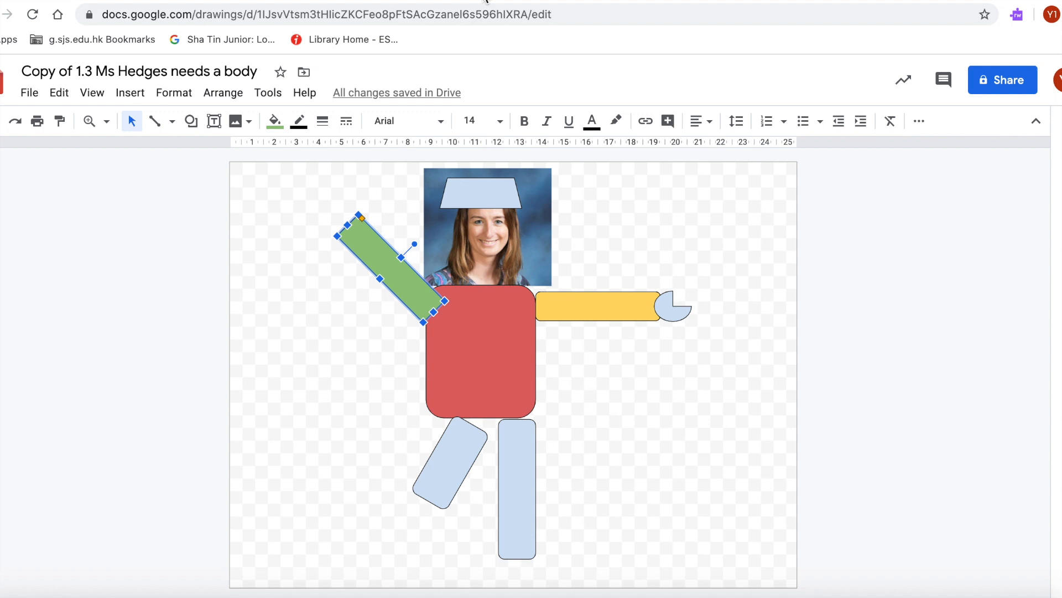
Place a copy of the pie-shaped hand on the end of the green arm and rotate it to follow the arm
left_click(672, 316)
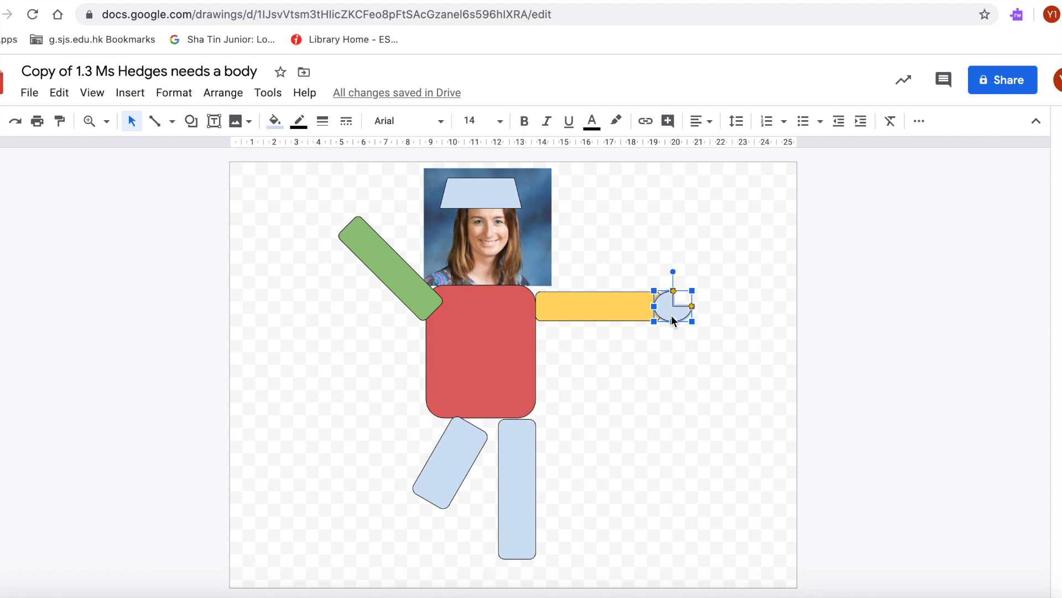
key("Right")
key("Down")
left_click_drag(672, 314, 320, 205)
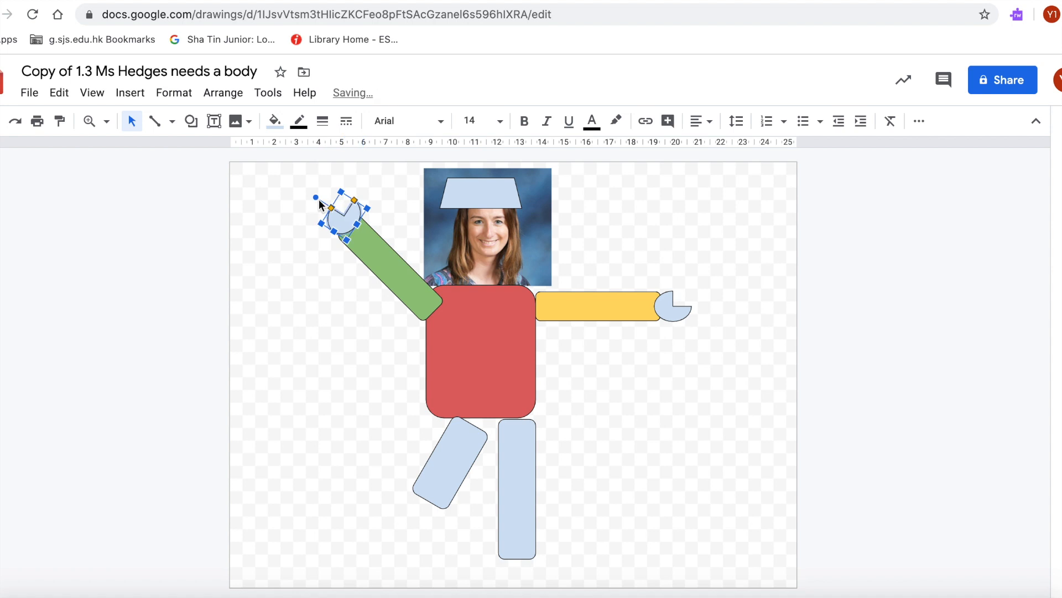
left_click(341, 286)
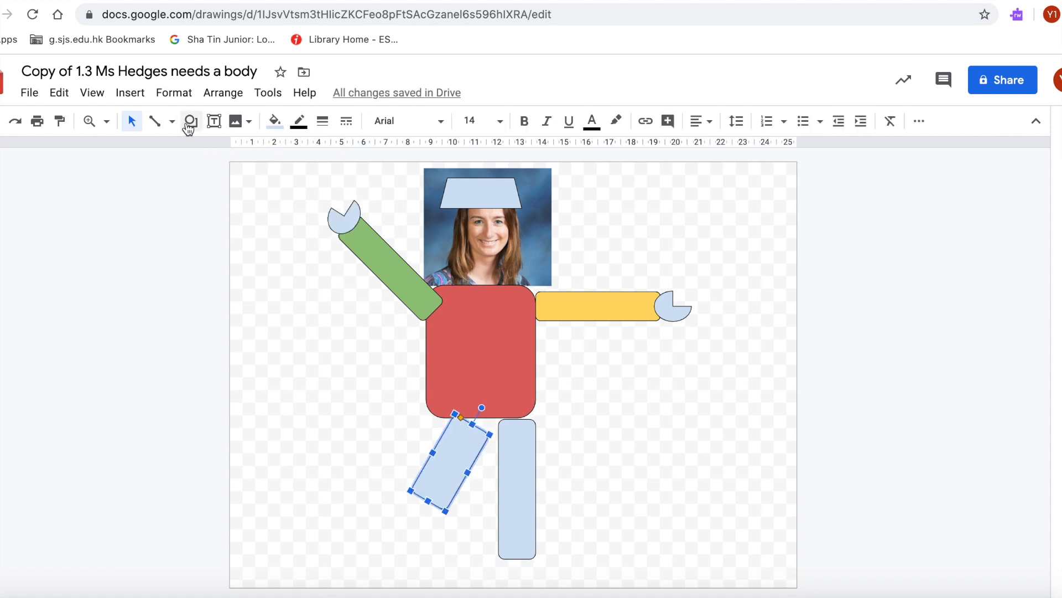
Draw a wide rounded rectangle in the empty area to the lower right of the figure as a pet's body
left_click(188, 126)
mouse_move(221, 149)
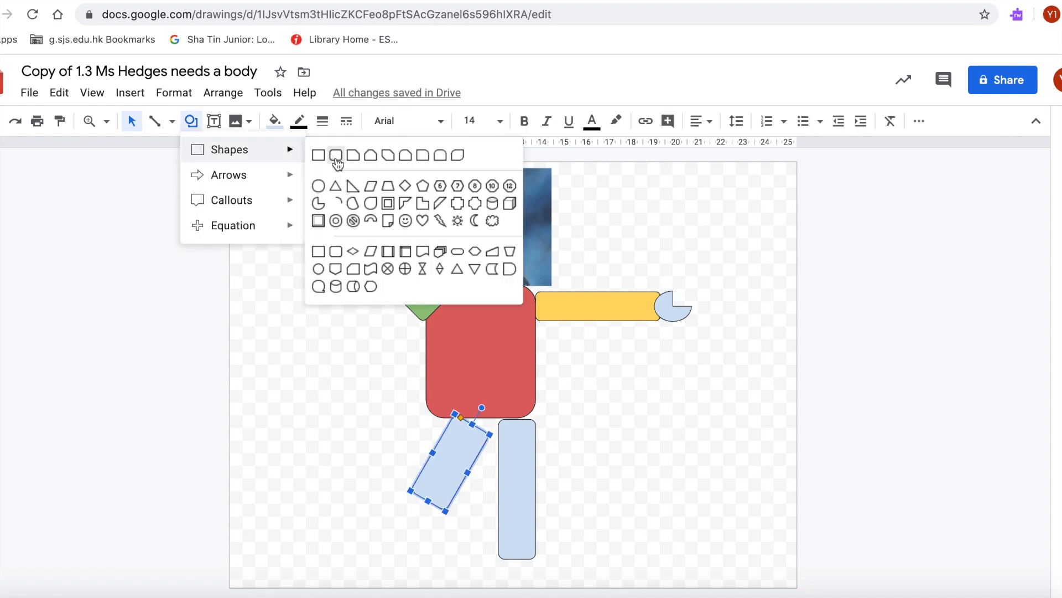
left_click(336, 156)
left_click_drag(627, 470, 745, 530)
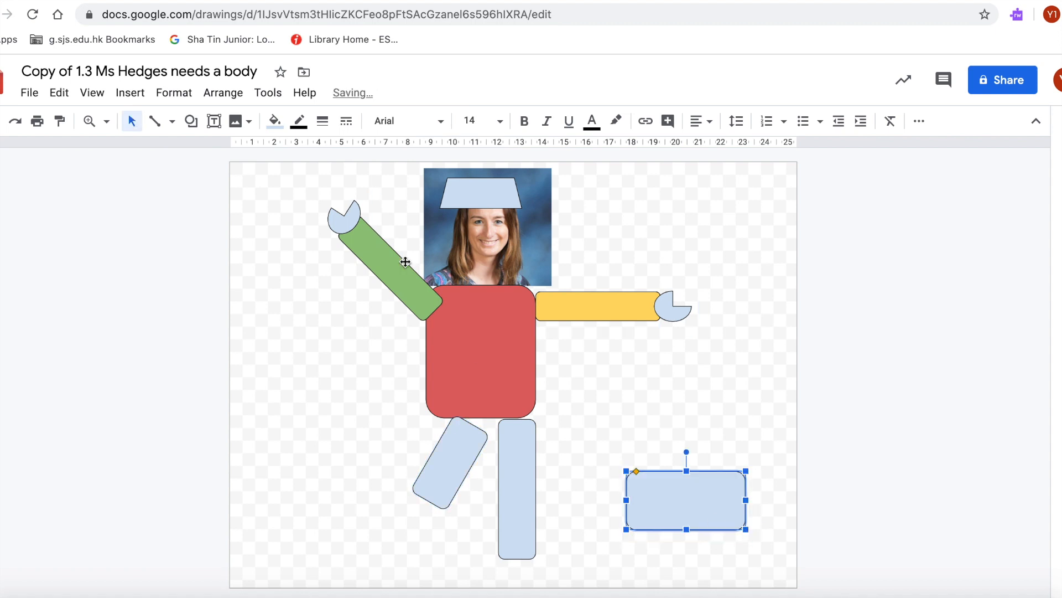
Add two small downward-pointing triangles beneath the pet's body as its legs, one near each end
left_click(195, 124)
mouse_move(208, 150)
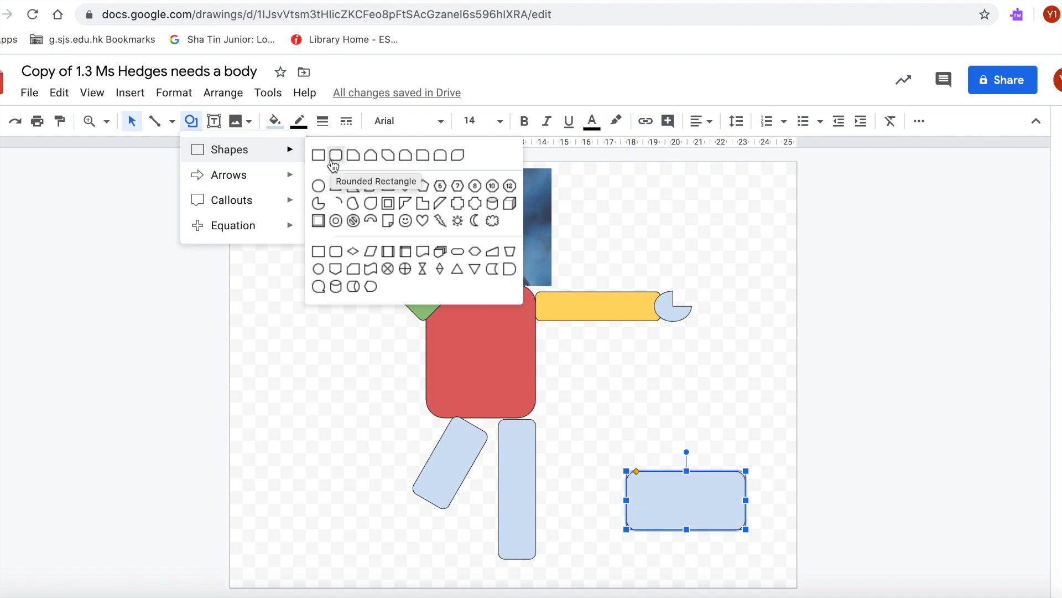
left_click(472, 272)
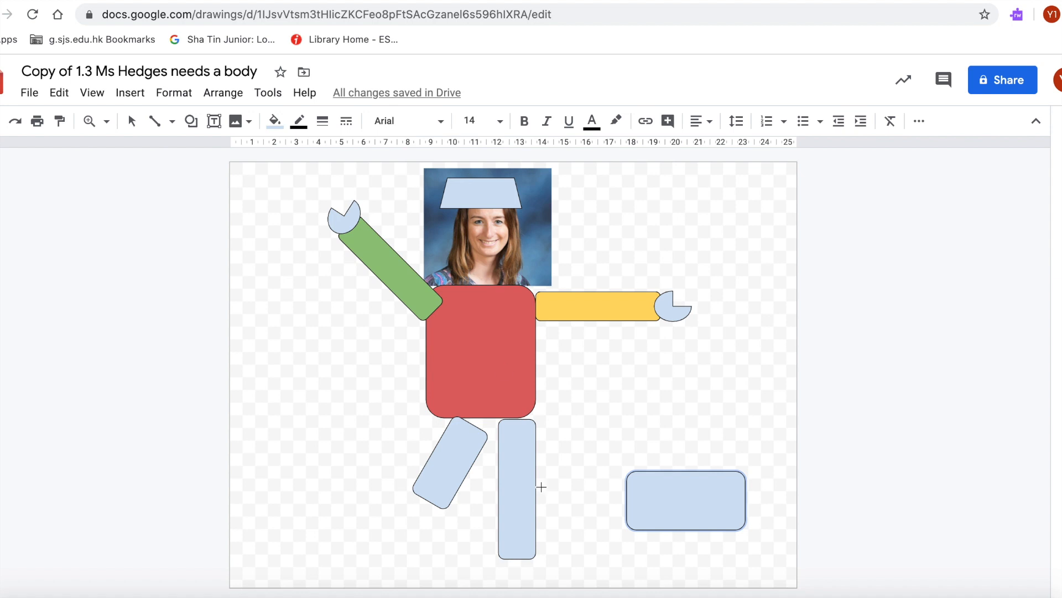
left_click_drag(630, 527, 733, 549)
Paste another triangle, move it to the left end of the pet's body and rotate it to point left
key("ctrl+v")
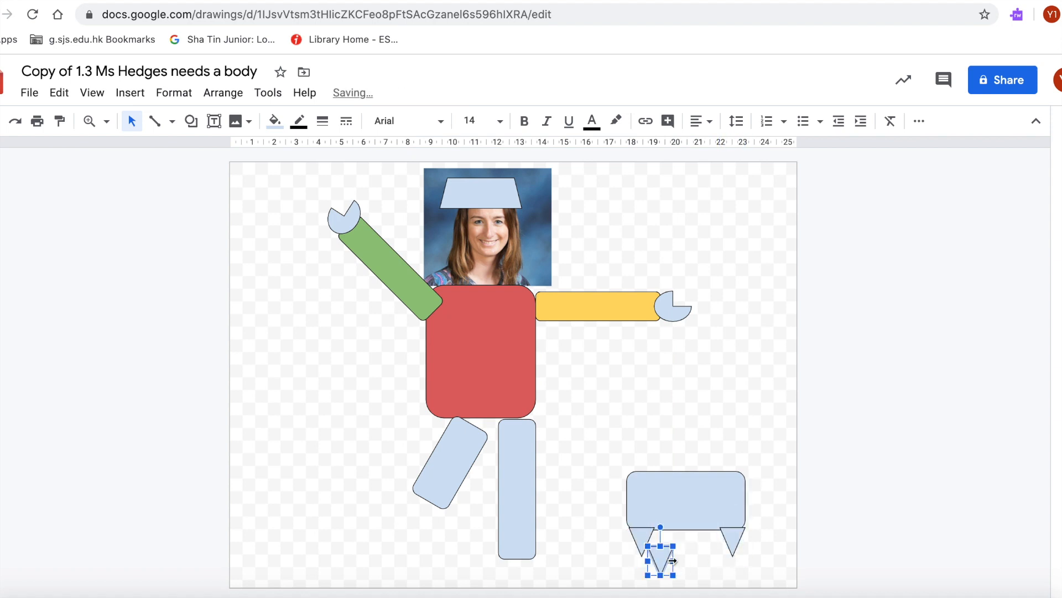
left_click_drag(659, 560, 617, 486)
left_click_drag(617, 448, 646, 490)
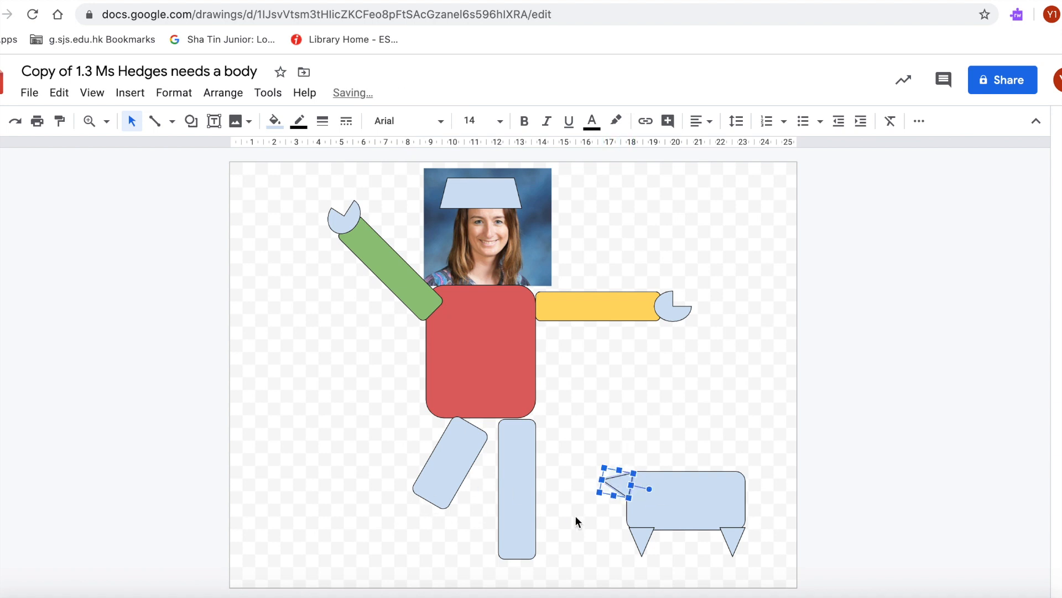
Draw a smiley face shape over the upper right corner of the pet's body as its head
left_click(196, 126)
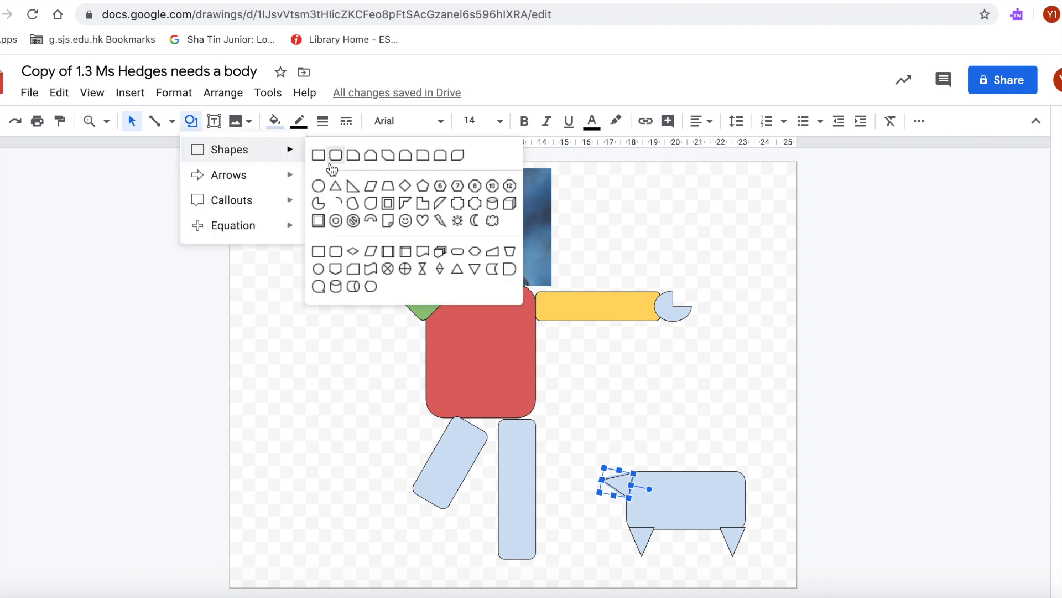
left_click(405, 219)
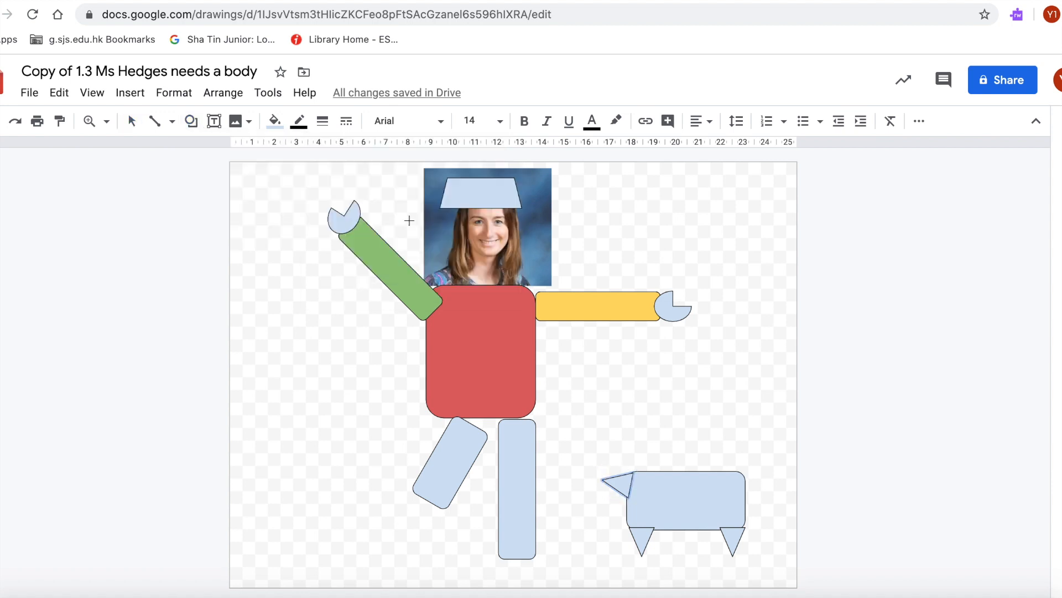
left_click_drag(722, 450, 773, 500)
left_click(679, 426)
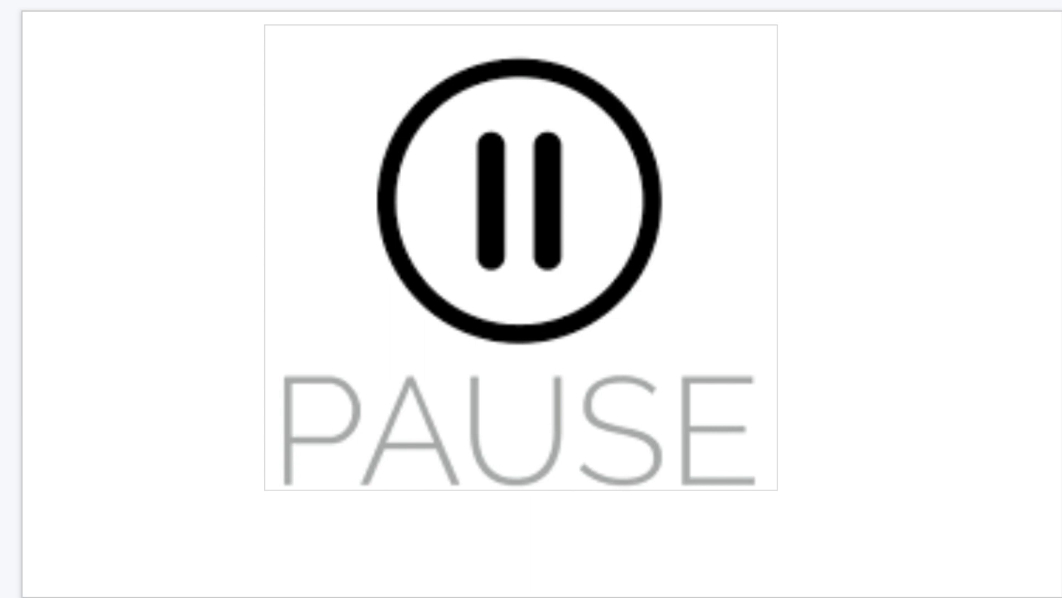
key("Down")
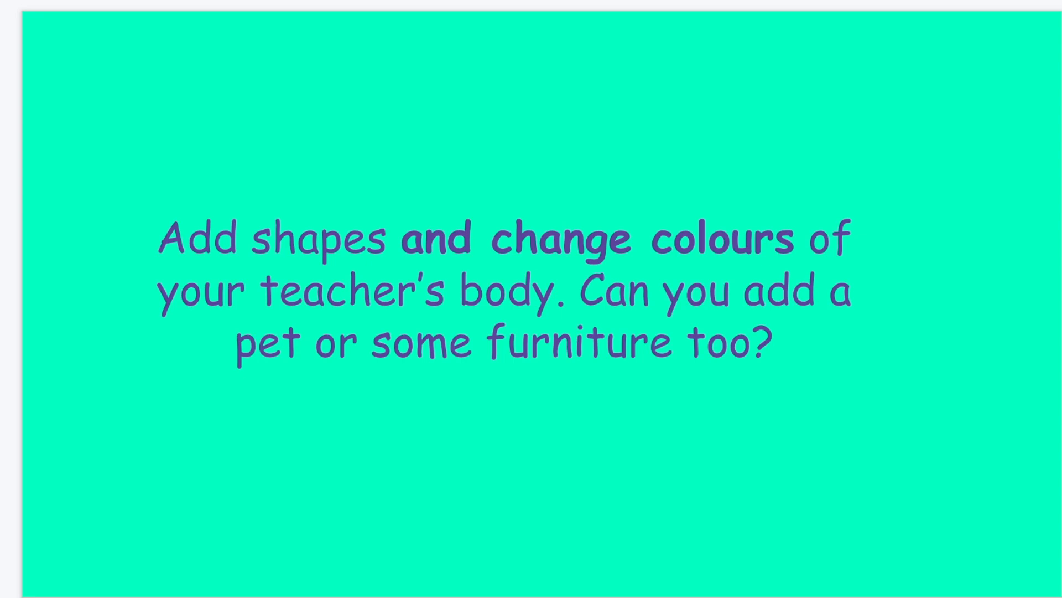